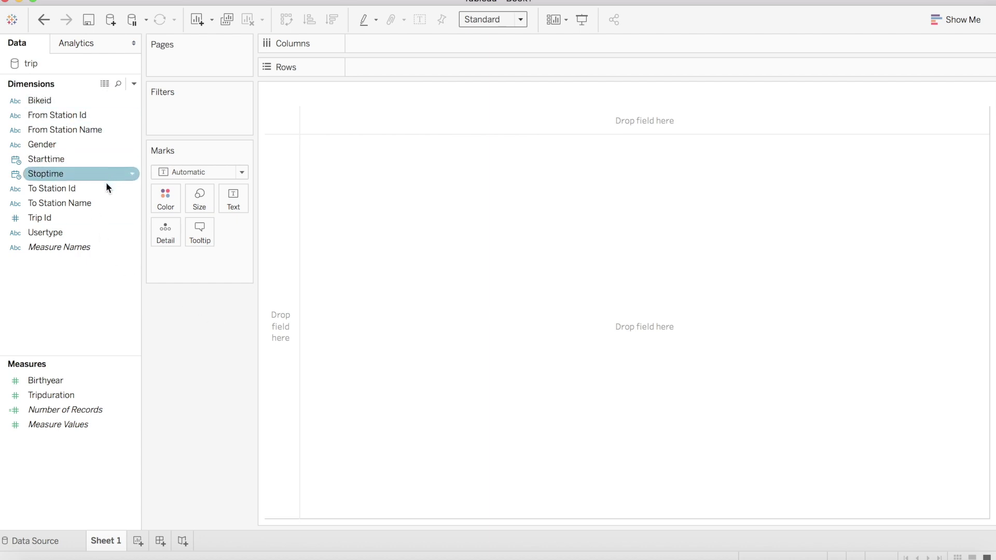
# - Title the sheet 'How do rides in 2016 compare to 2015 daily?', removing the stray 'm' typo
pyautogui.moveTo(98, 248)
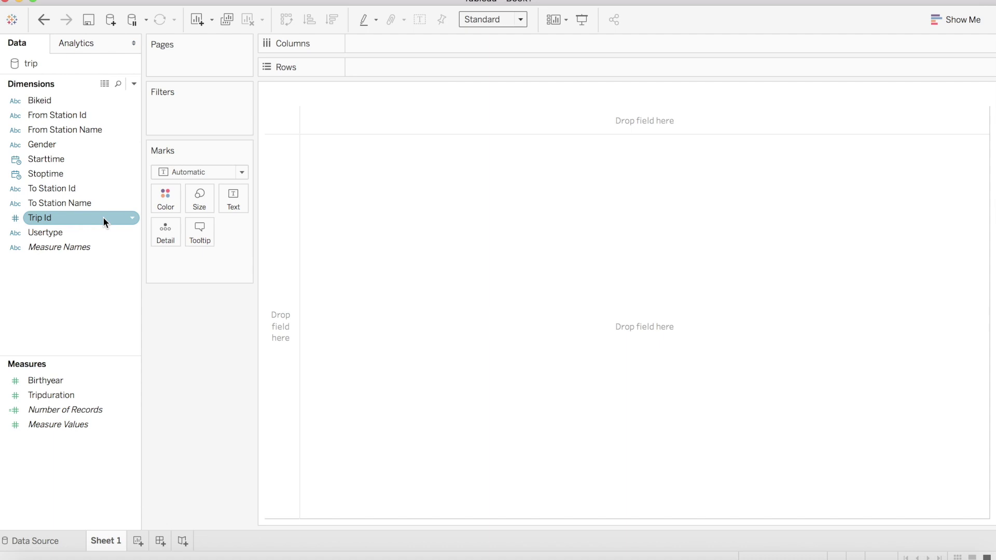
pyautogui.doubleClick(312, 89)
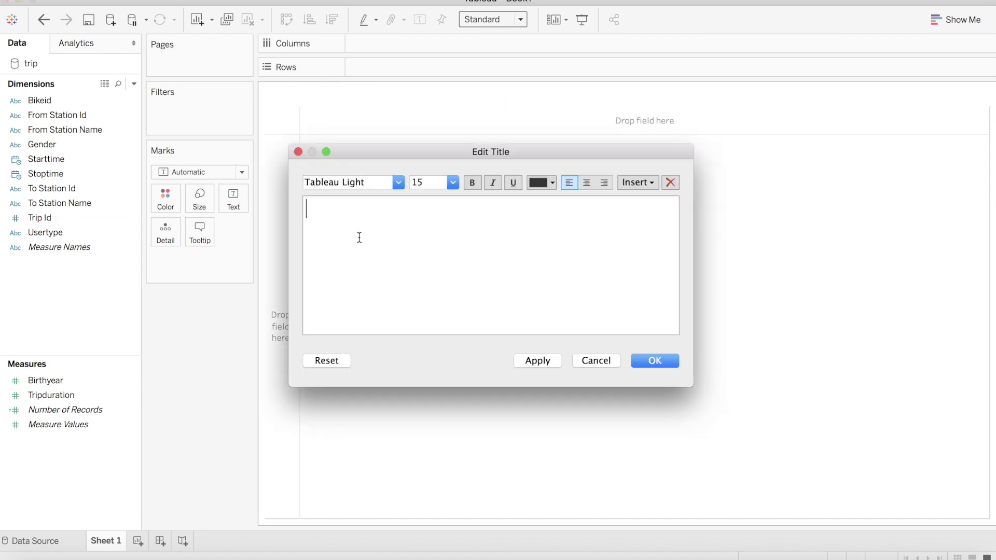
pyautogui.write('Howm do rides in 201')
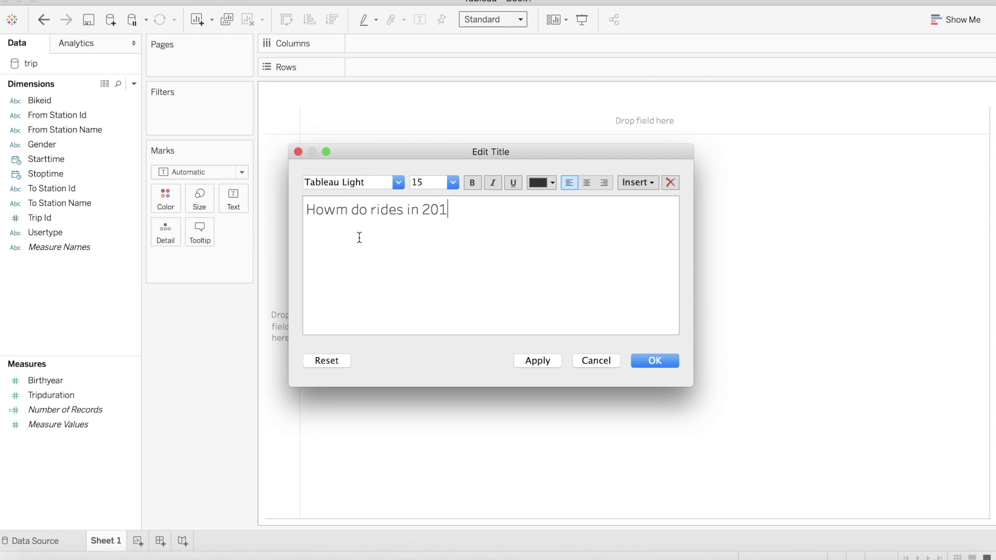
pyautogui.write('6 compare to 2015 daily?')
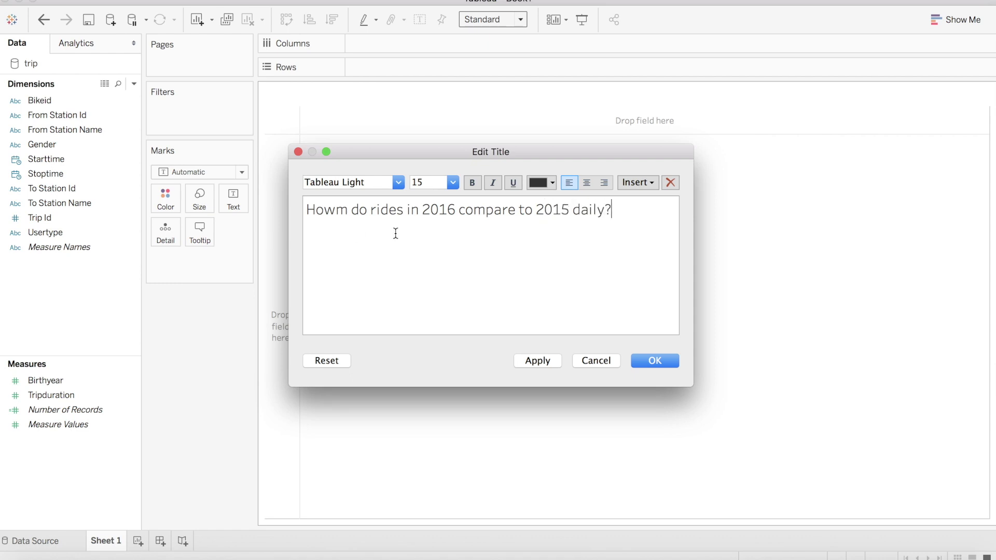
pyautogui.click(348, 211)
pyautogui.press('BackSpace')
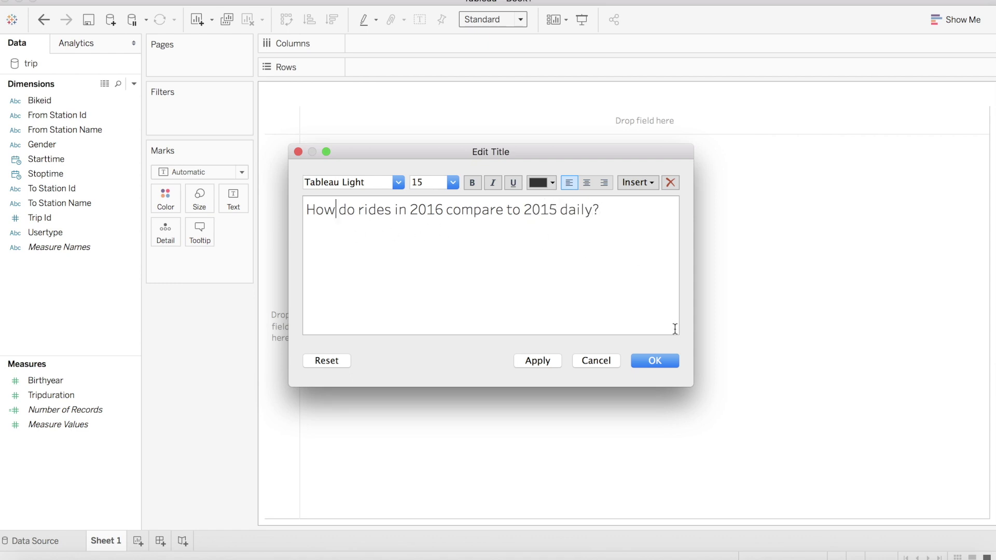
pyautogui.click(662, 359)
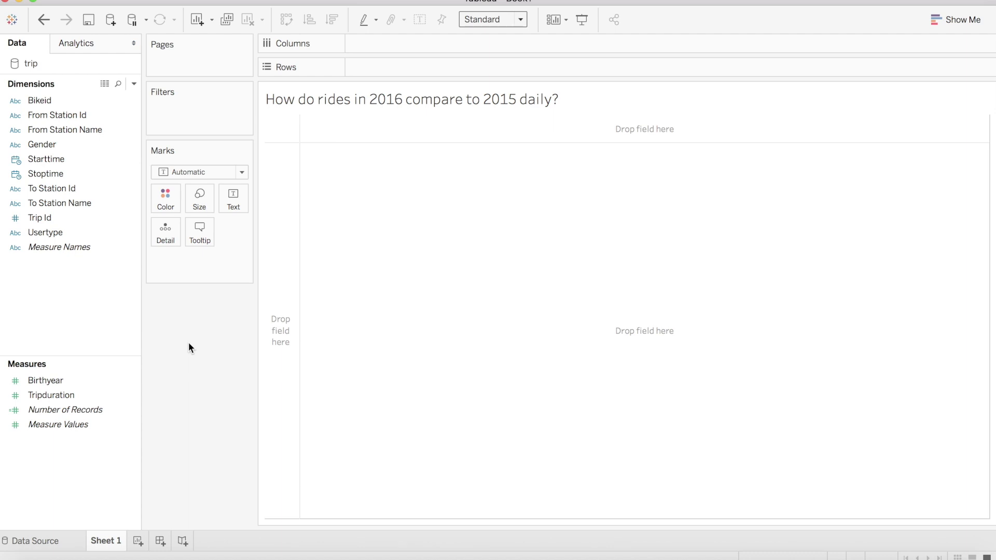
# - Put Starttime on Columns drilled to year, month and day without quarter, and put Trip Id on Rows
pyautogui.click(58, 160)
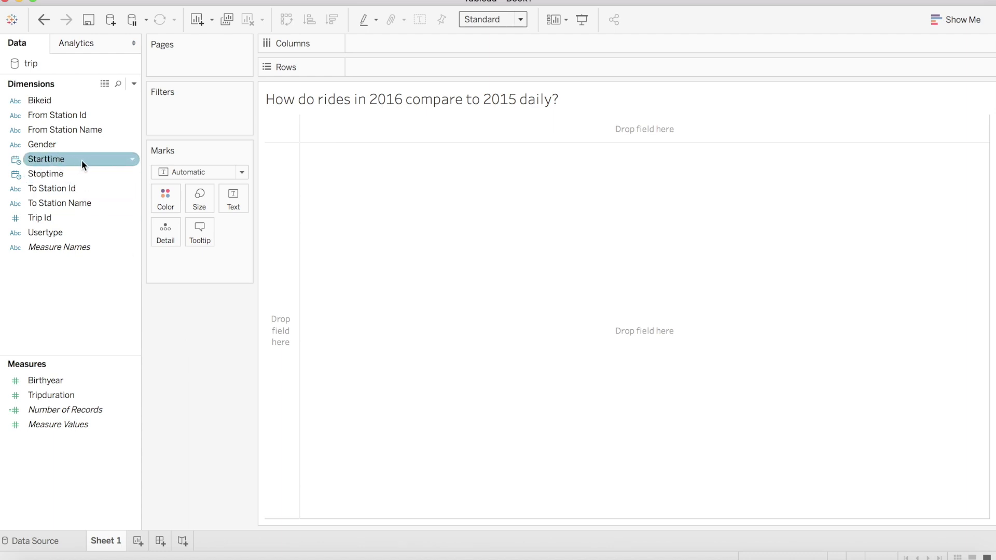
pyautogui.moveTo(82, 160); pyautogui.dragTo(425, 45)
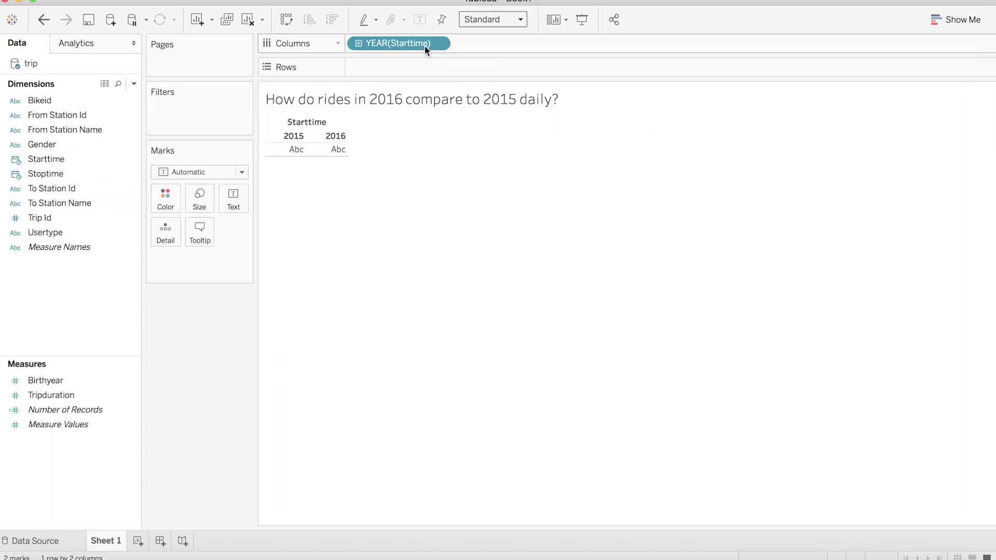
pyautogui.click(358, 44)
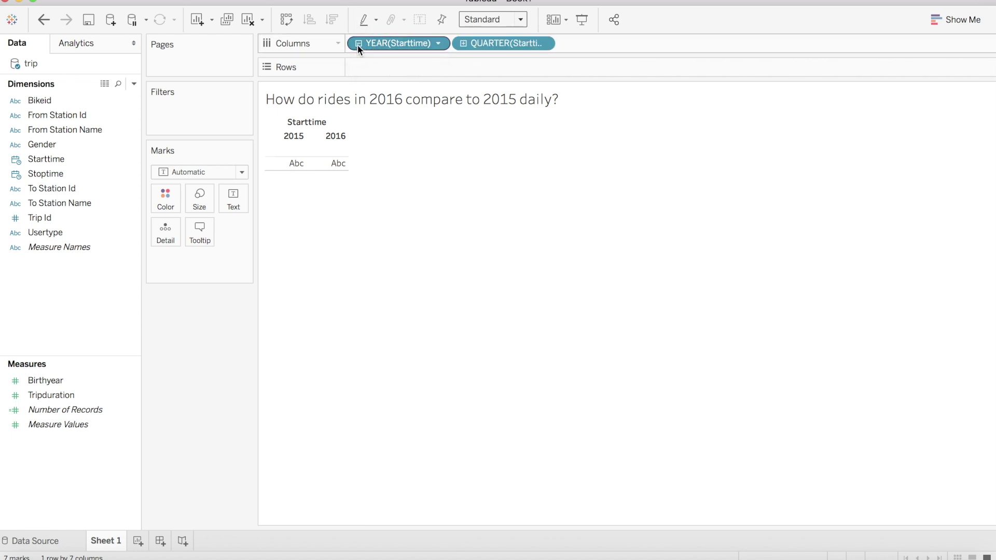
pyautogui.click(464, 44)
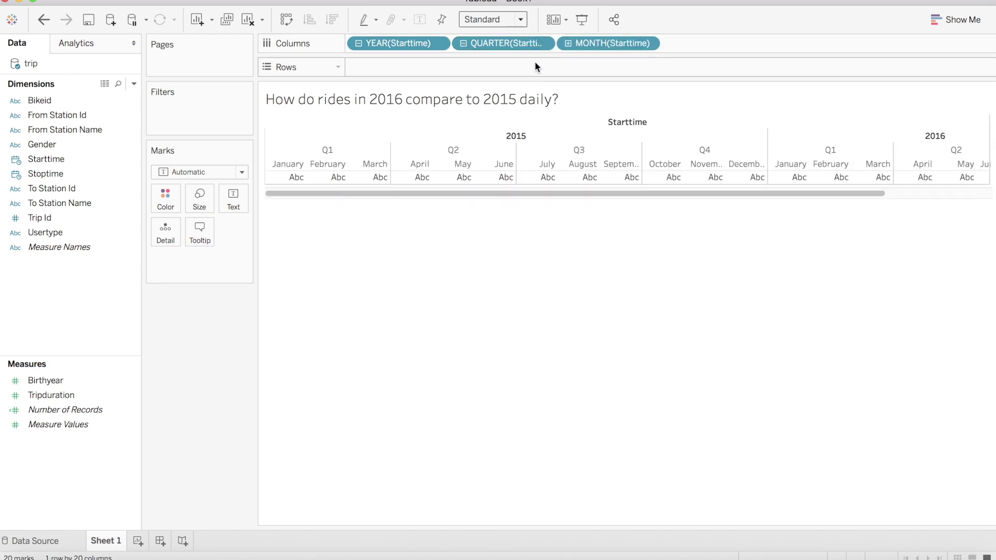
pyautogui.click(568, 44)
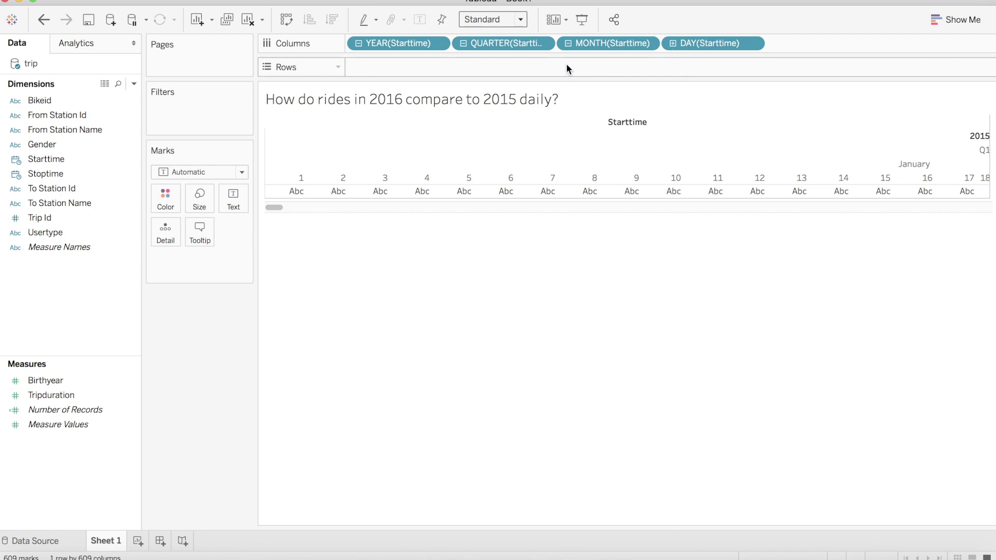
pyautogui.moveTo(494, 42); pyautogui.dragTo(218, 322)
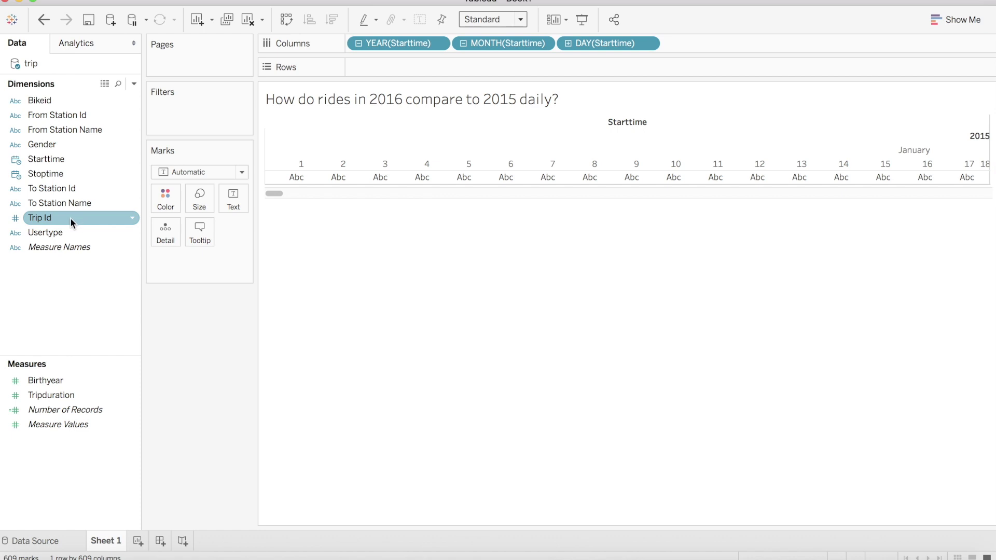
pyautogui.moveTo(70, 217); pyautogui.dragTo(424, 68)
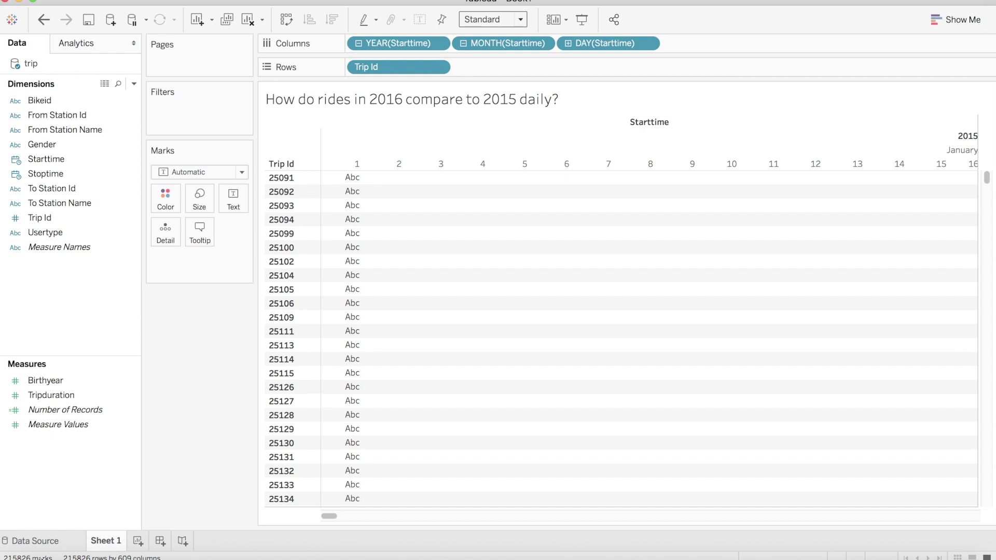
# - Change the Trip Id pill on Rows to Measure > Count (Distinct) for daily distinct rides
pyautogui.rightClick(400, 70)
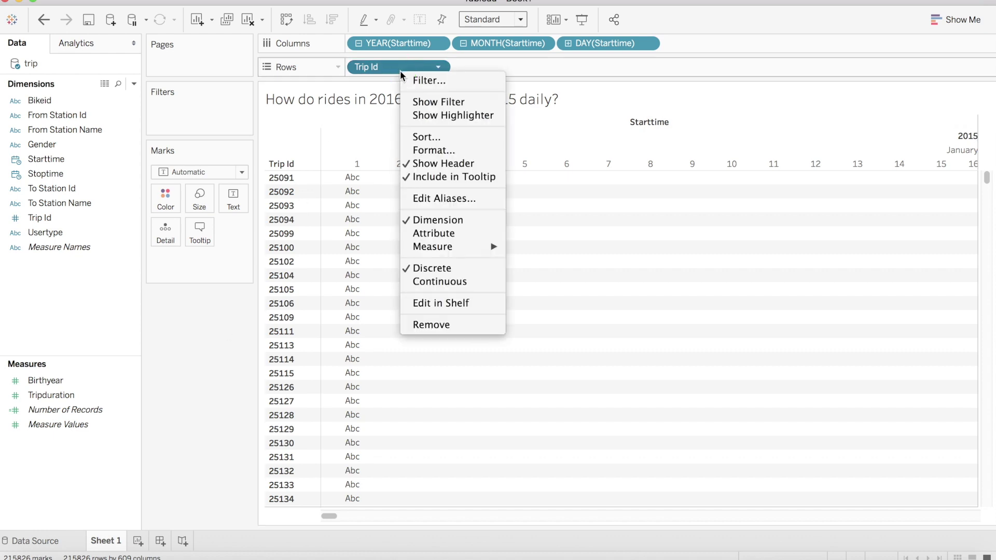
pyautogui.moveTo(466, 247)
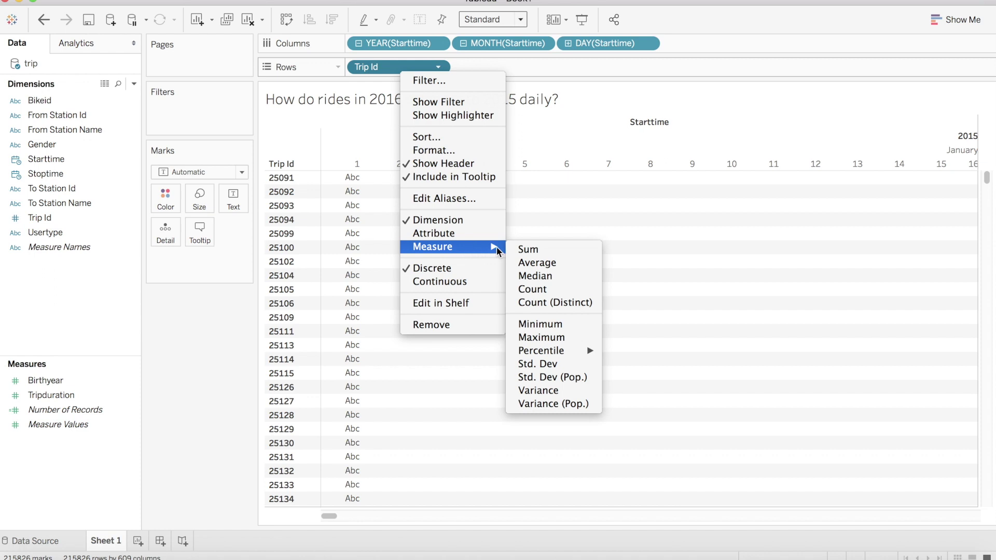
pyautogui.click(514, 306)
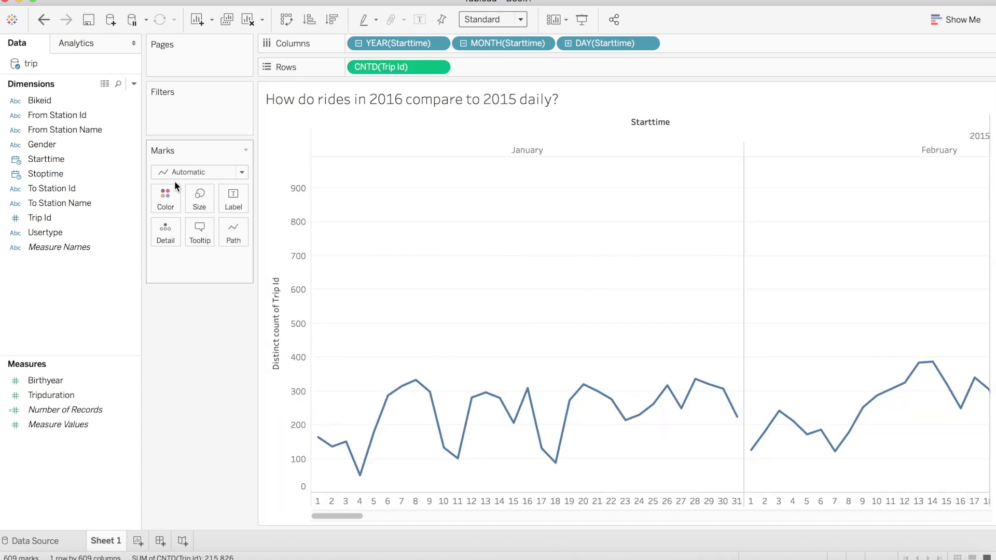
# - Switch the Marks card mark type from Line to Bar
pyautogui.click(242, 173)
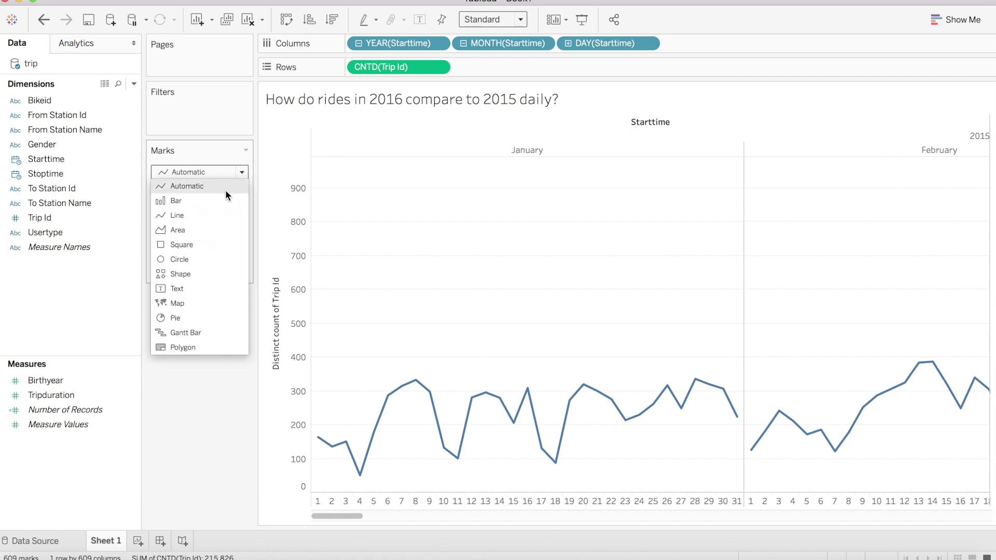
pyautogui.click(201, 203)
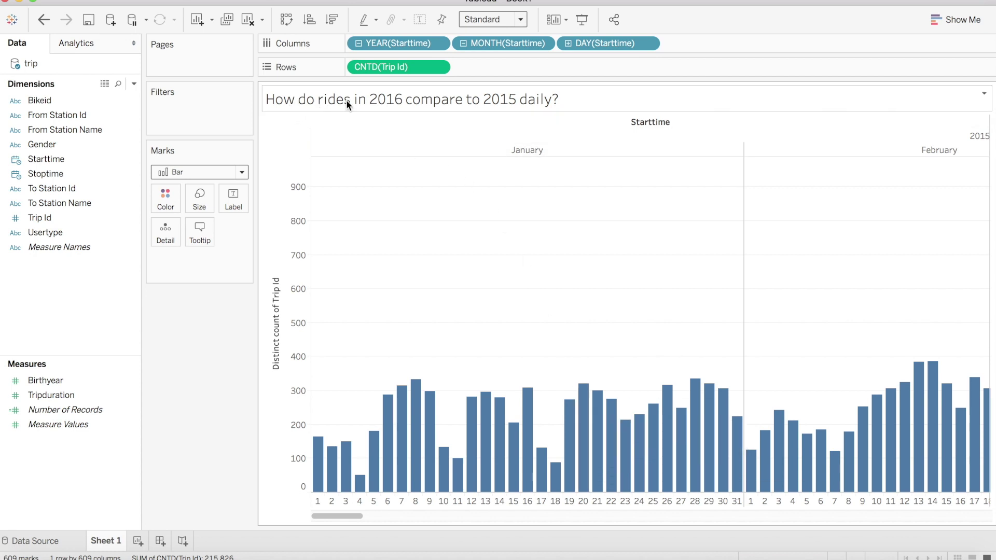
# - Apply the Year Over Year Growth quick table calculation to CNTD(Trip Id)
pyautogui.rightClick(413, 68)
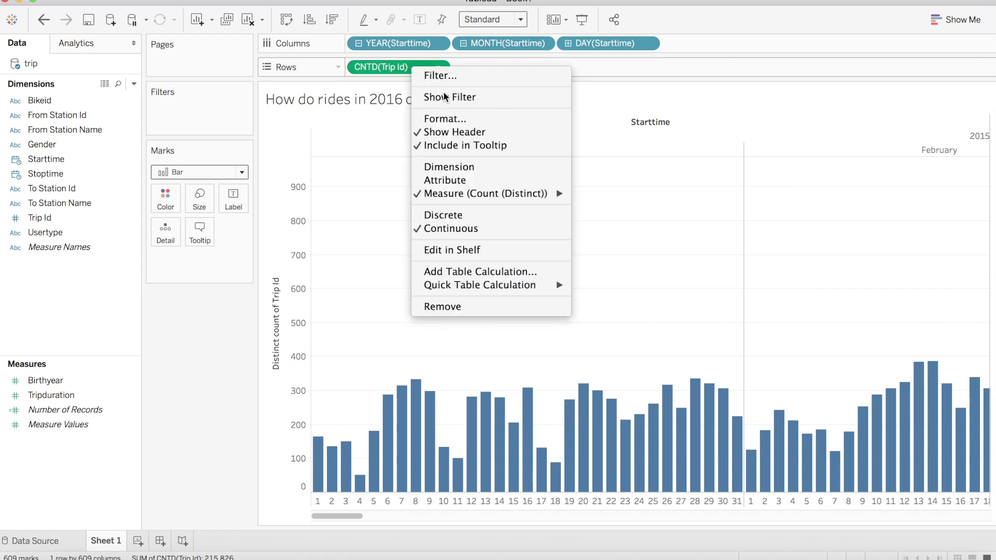
pyautogui.moveTo(526, 290)
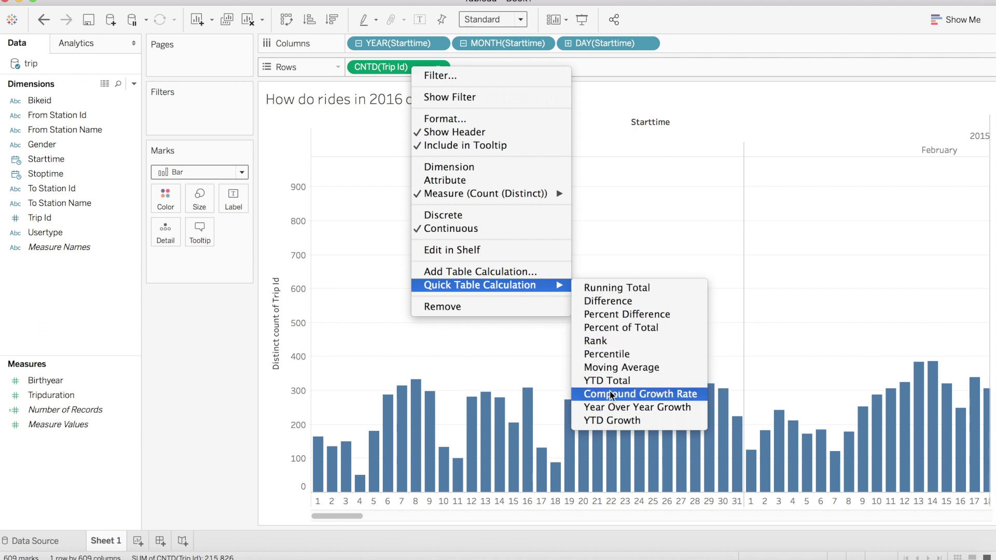
pyautogui.click(613, 408)
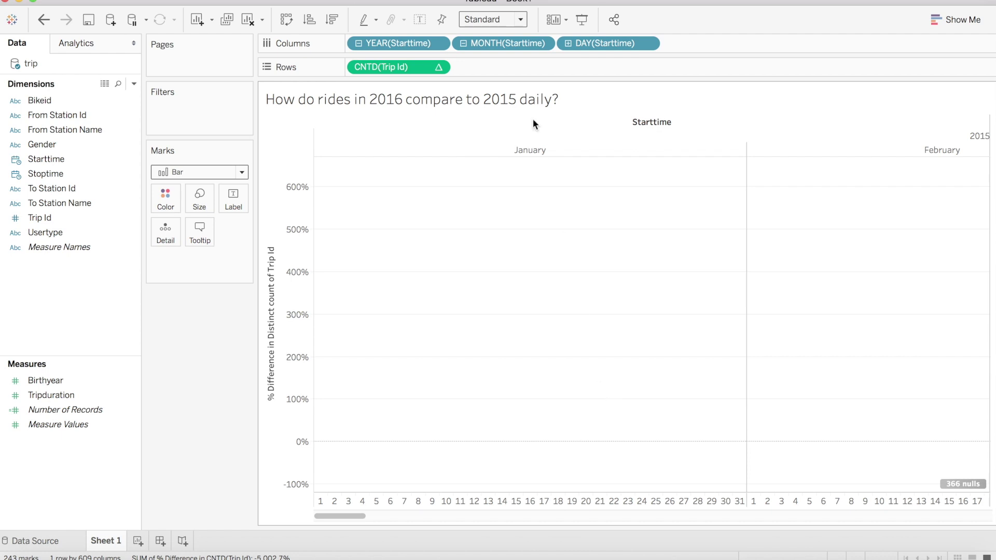
# - Fit the chart to Entire View
pyautogui.click(520, 20)
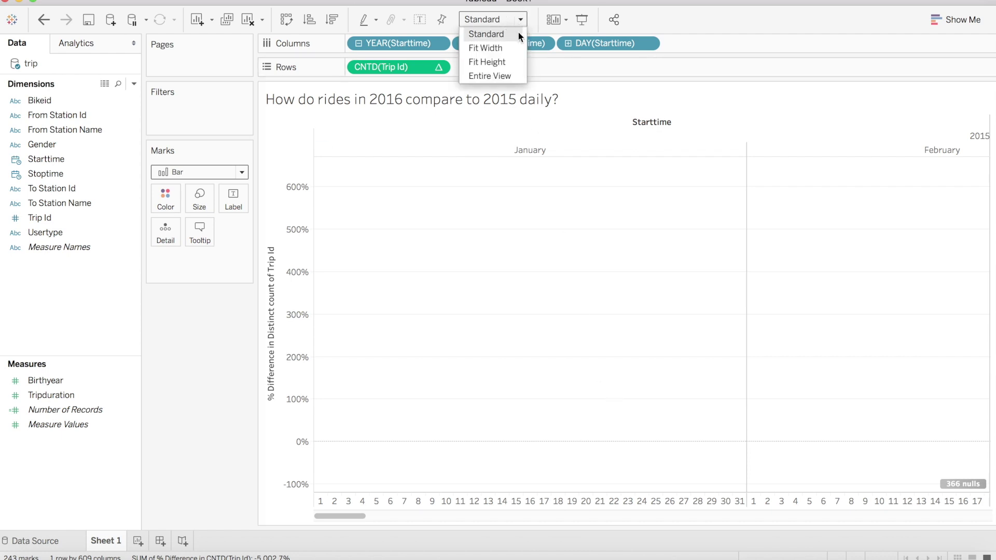
pyautogui.click(505, 76)
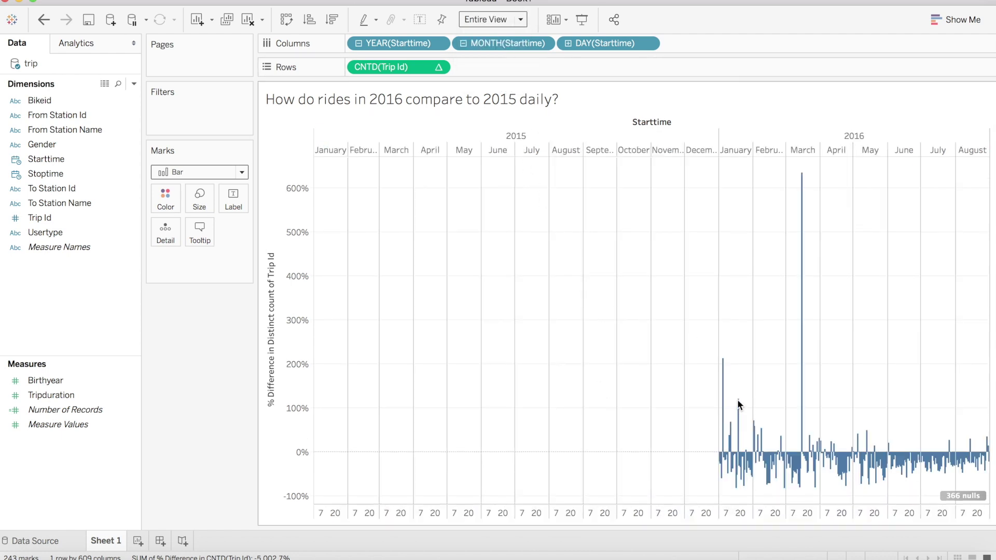
pyautogui.moveTo(769, 459)
pyautogui.rightClick(404, 71)
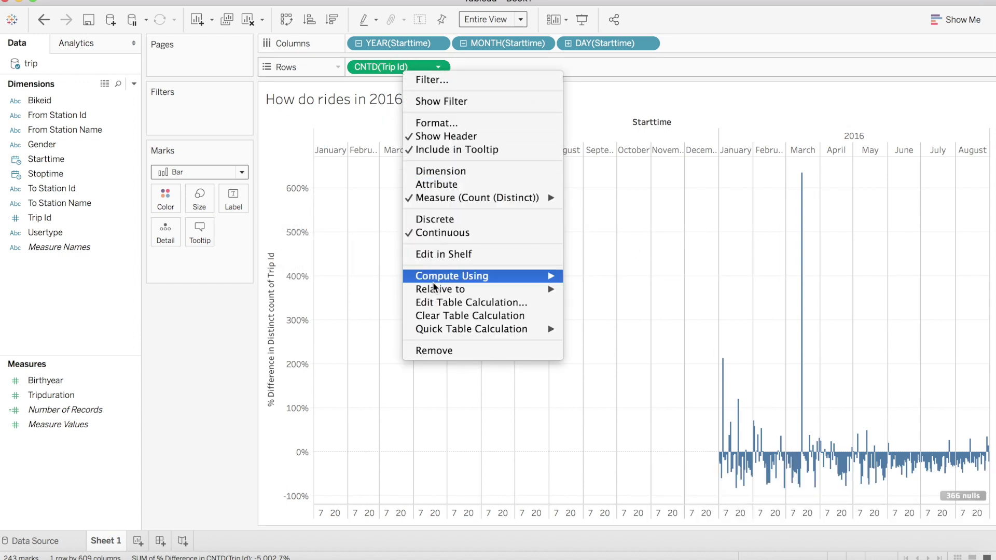
pyautogui.click(428, 302)
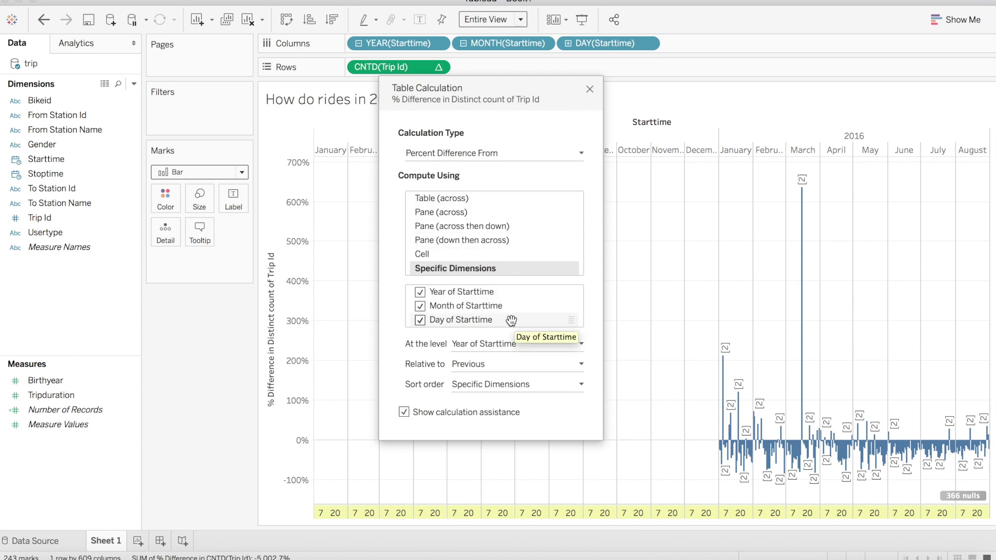
pyautogui.click(420, 307)
pyautogui.click(420, 307)
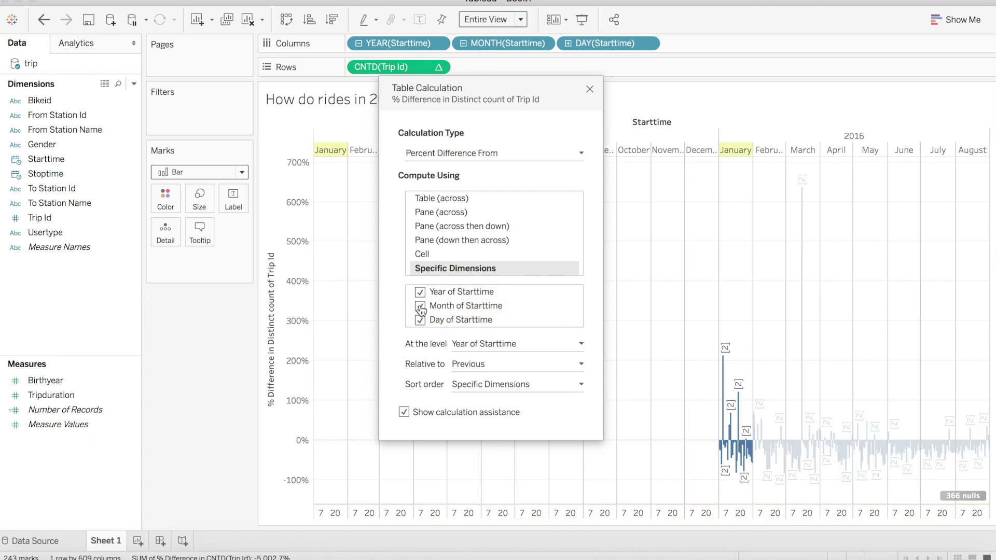
pyautogui.click(421, 321)
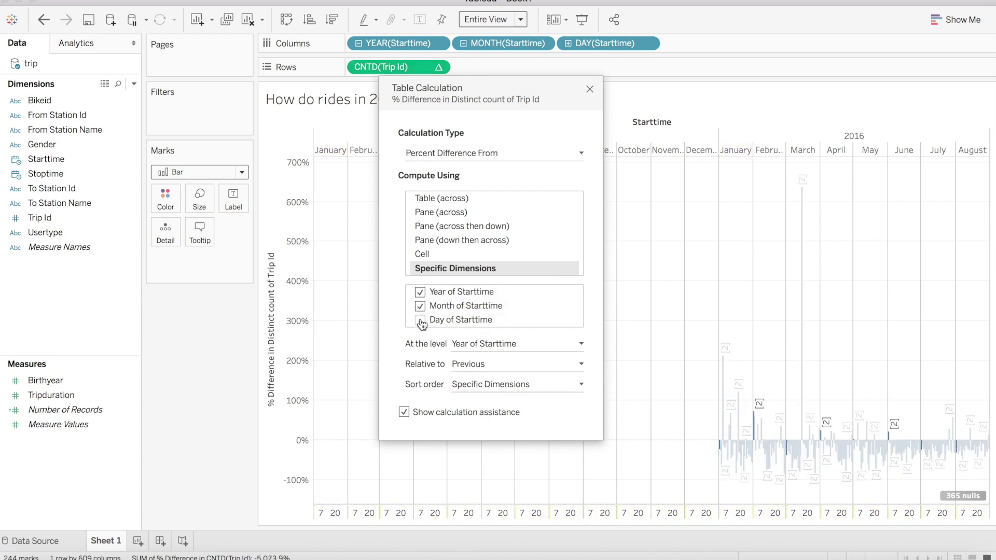
pyautogui.click(421, 322)
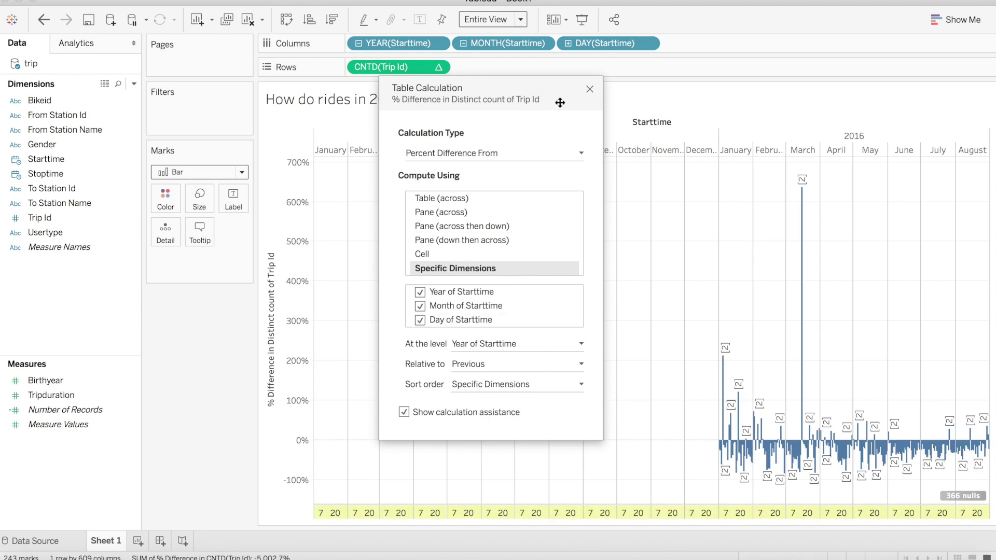
pyautogui.click(590, 91)
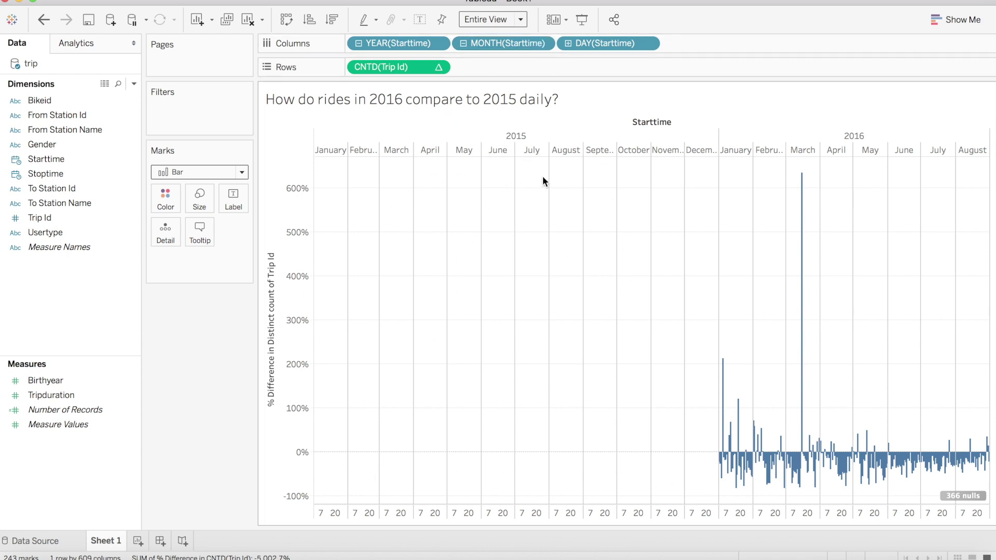
# - Set the view to Standard width and scroll right to January–February 2016
pyautogui.click(520, 20)
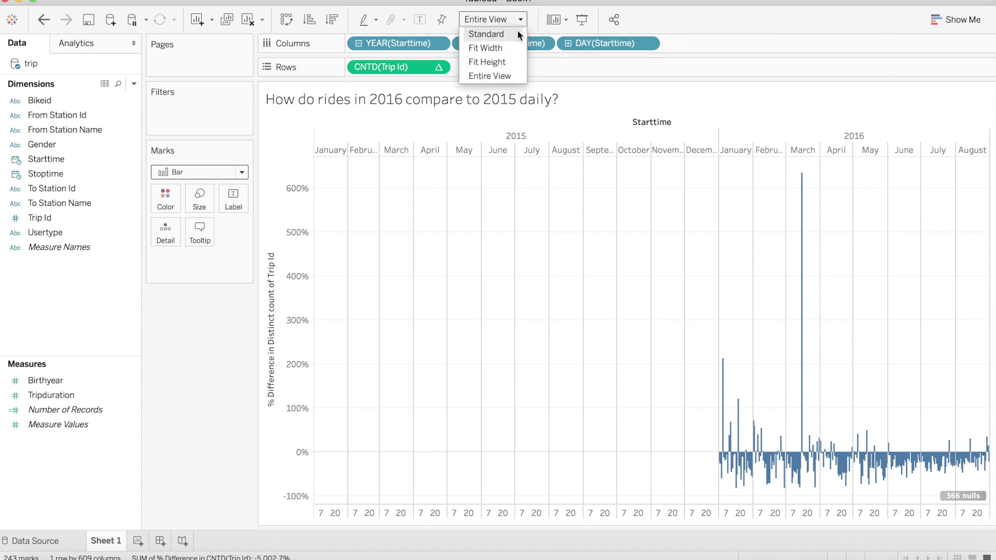
pyautogui.click(518, 34)
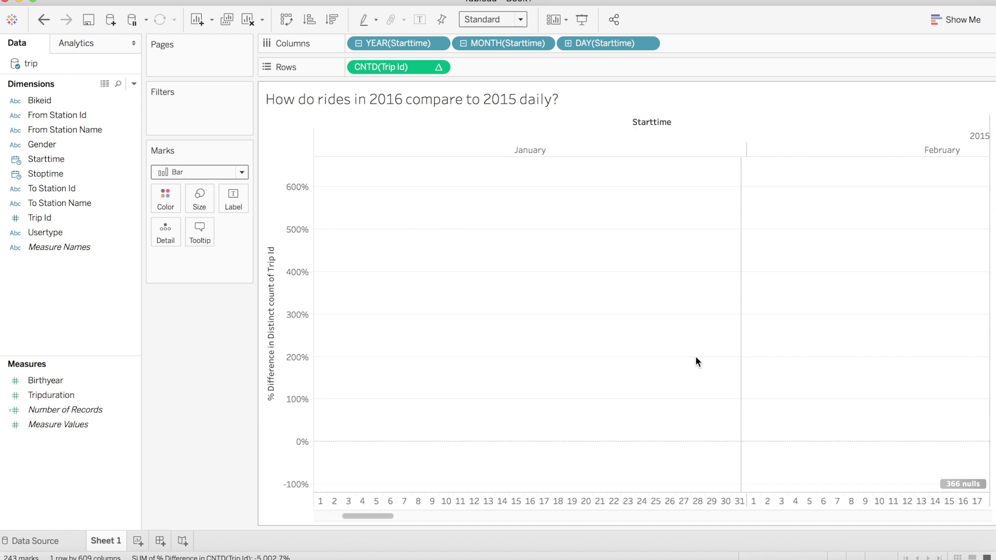
pyautogui.hscroll(10, 696, 356)
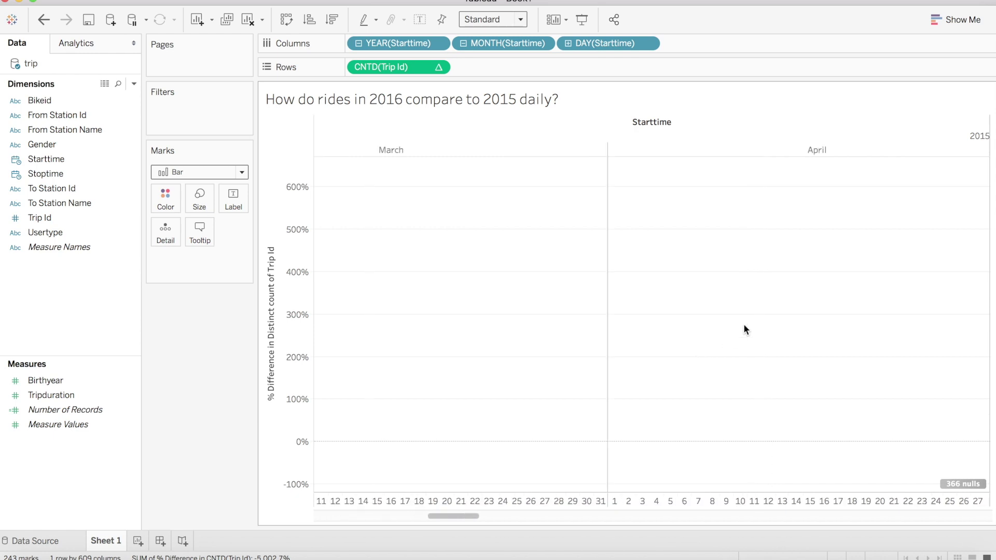
pyautogui.hscroll(15, 744, 325)
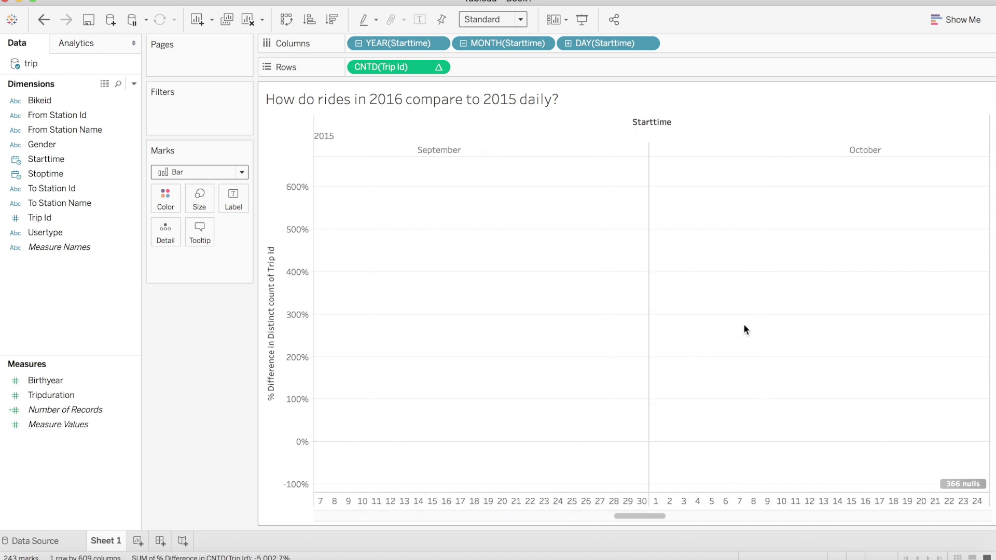
pyautogui.hscroll(15, 744, 325)
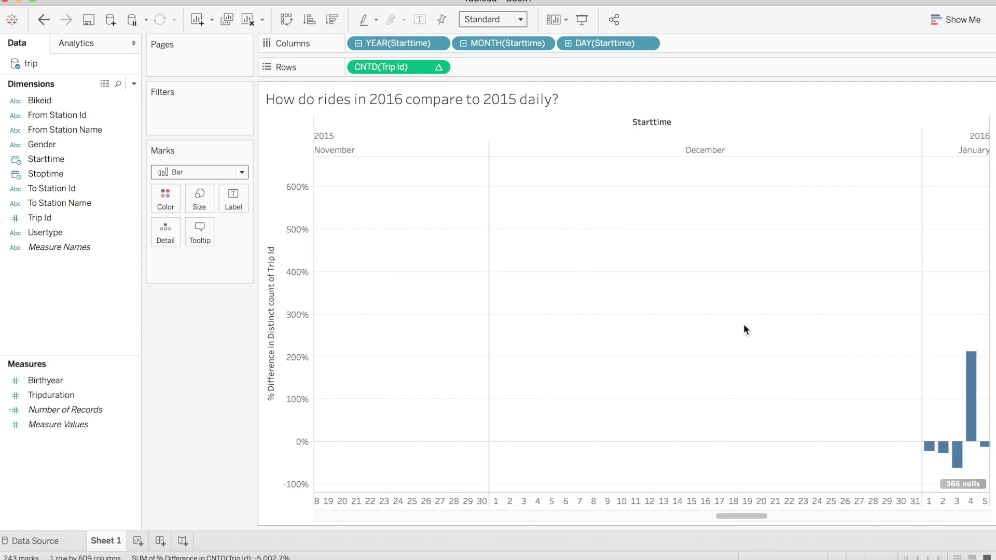
pyautogui.hscroll(10, 744, 326)
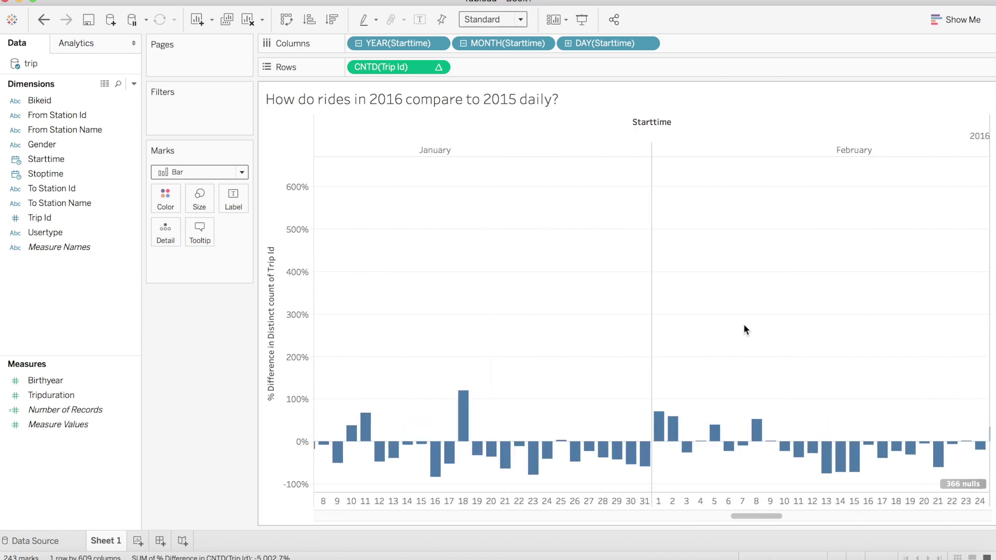
pyautogui.hscroll(3, 744, 330)
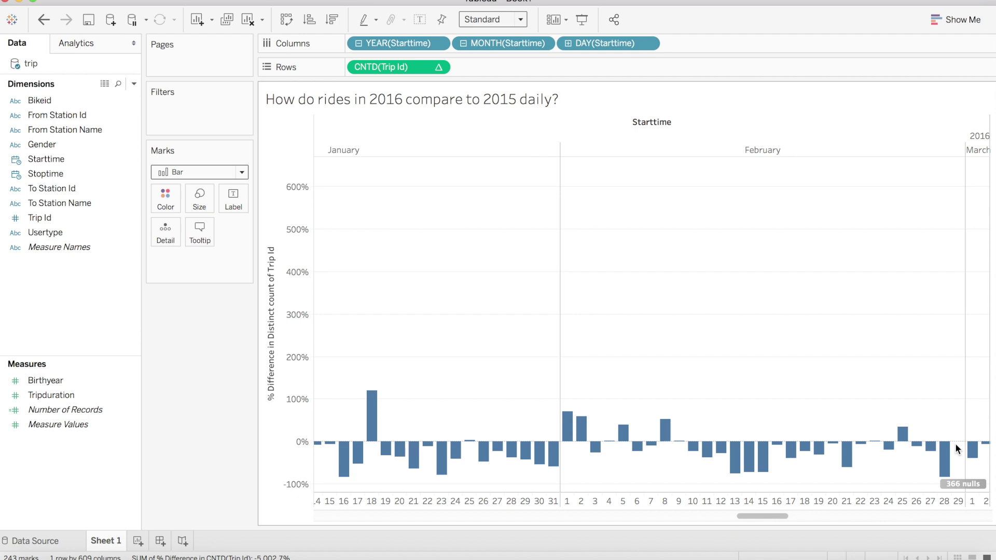
# - Show the 366 nulls at the default position (zero) and copy CNTD(Trip Id) onto Label
pyautogui.click(958, 483)
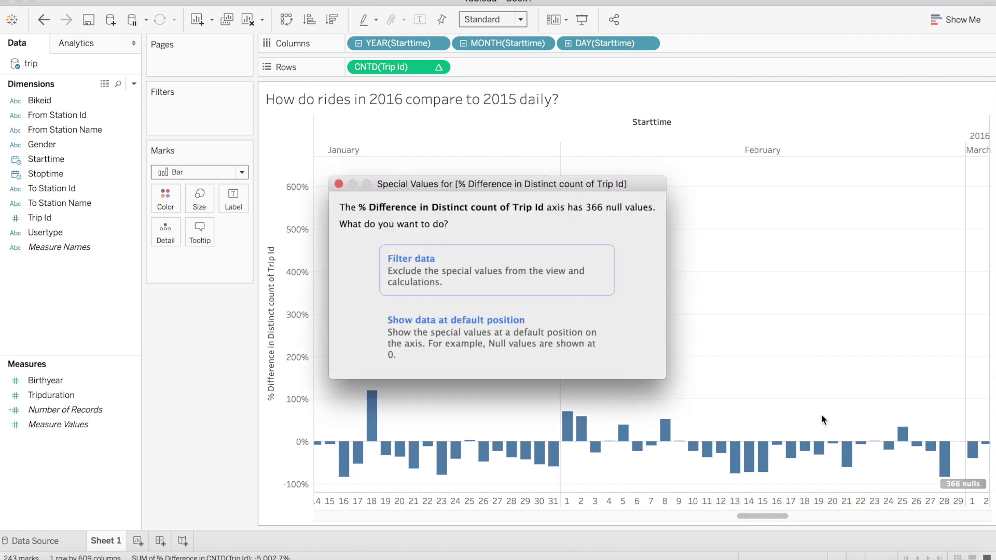
pyautogui.click(455, 340)
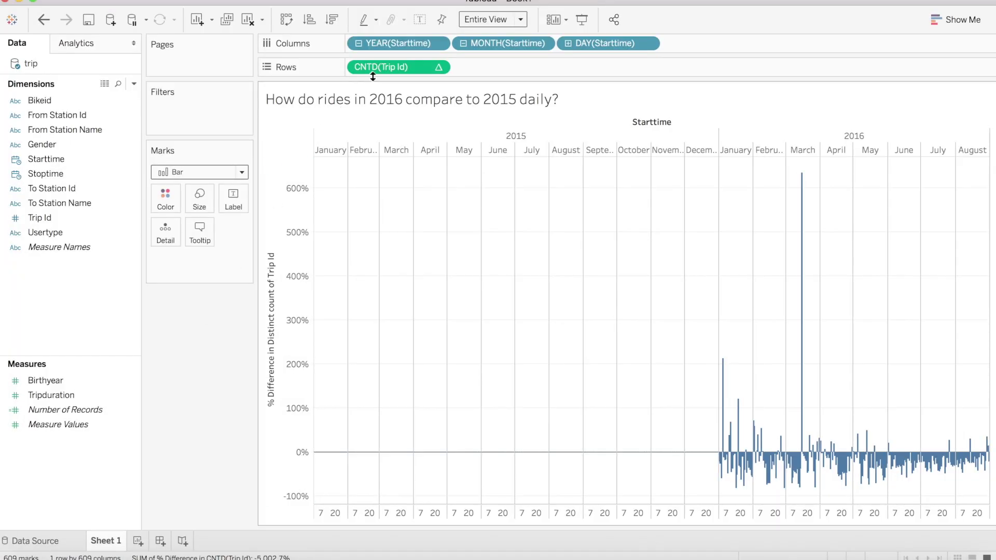
pyautogui.moveTo(372, 68); pyautogui.dragTo(229, 205)
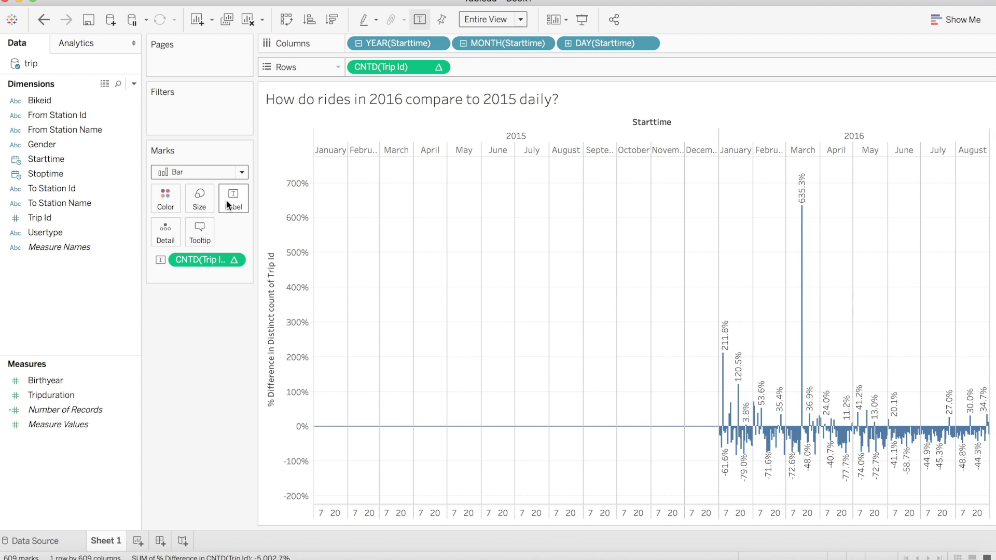
# - Clear the label pill's table calculation to show raw trip counts, then put percent change on Color
pyautogui.rightClick(215, 260)
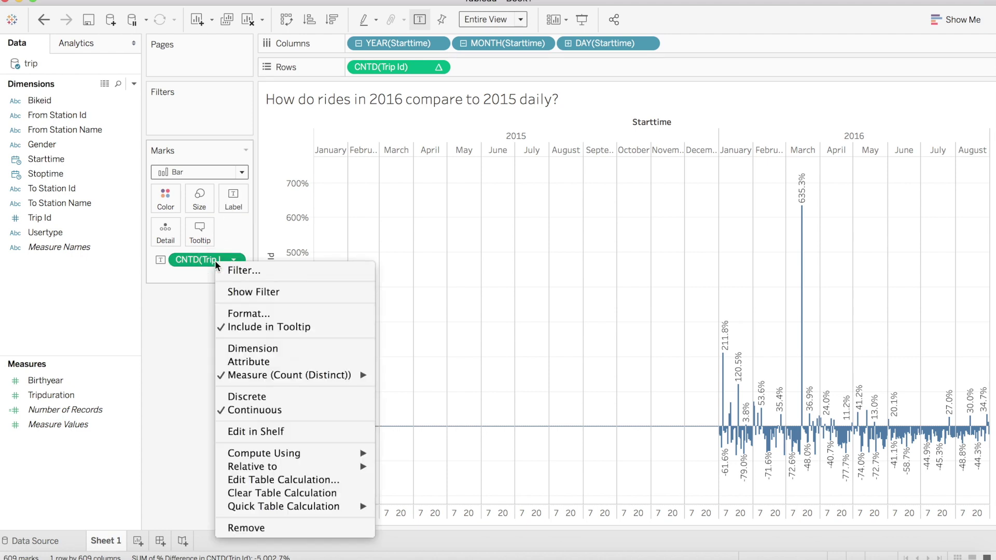
pyautogui.click(266, 494)
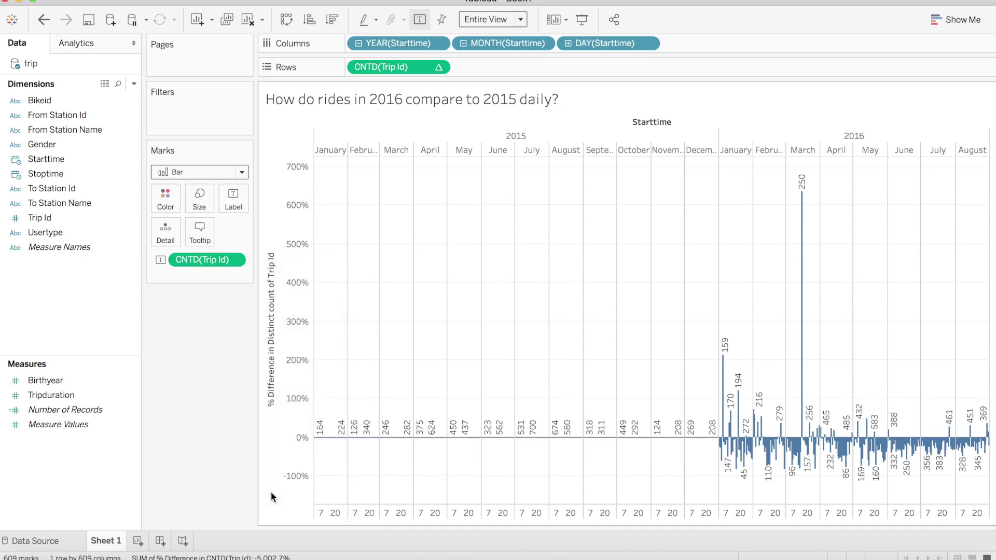
pyautogui.moveTo(353, 442)
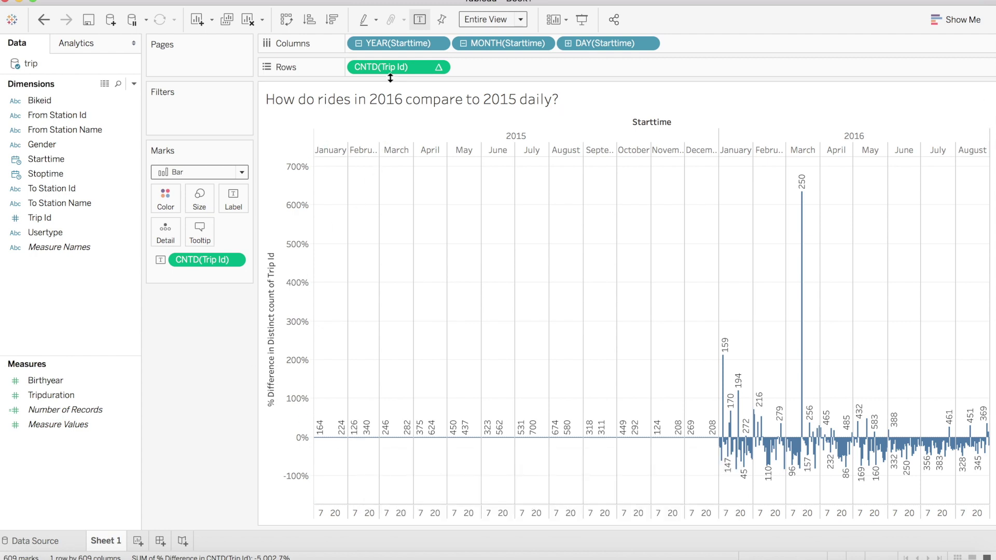
pyautogui.moveTo(390, 69); pyautogui.dragTo(166, 199)
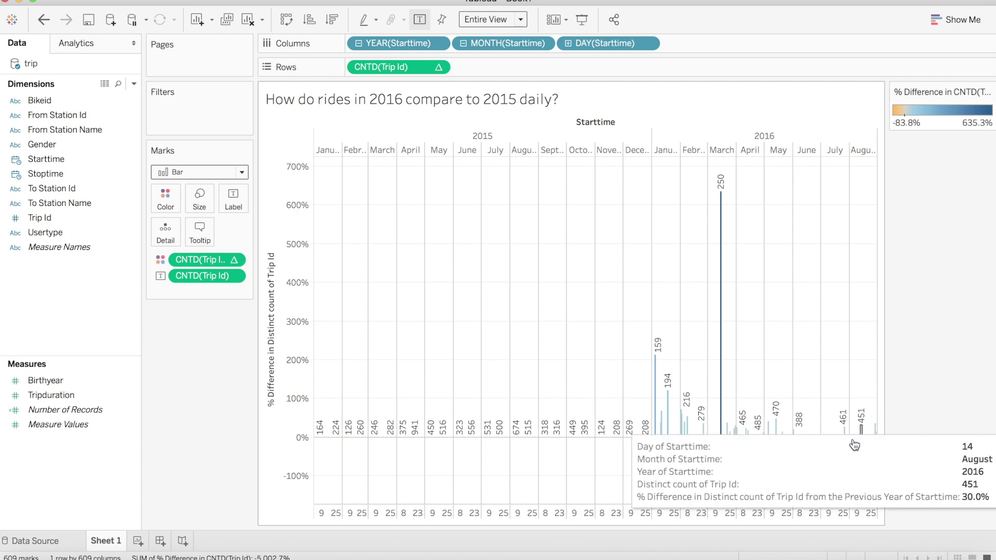
# - Review the bars coloured by percent difference: orange for declines, blue for increases
pyautogui.moveTo(766, 449)
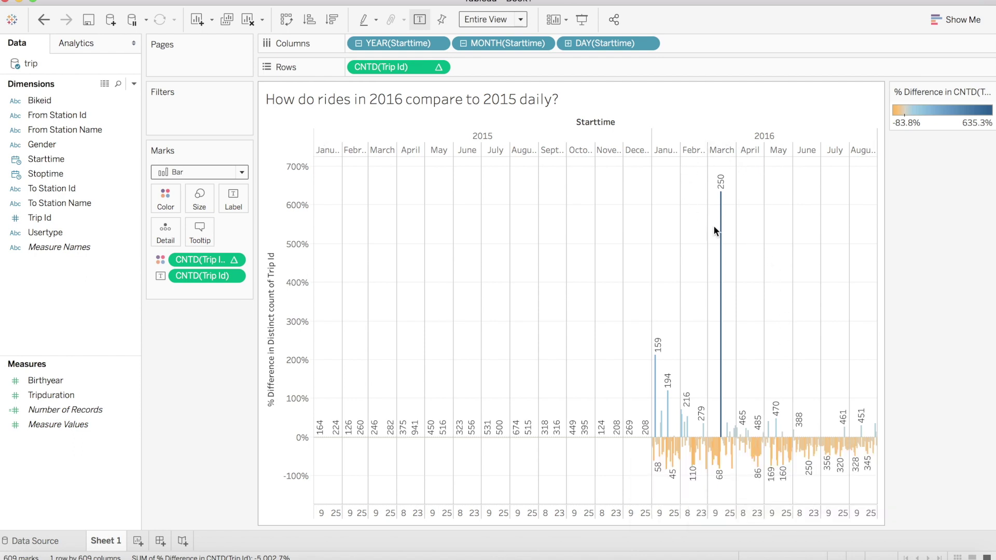
pyautogui.moveTo(722, 223)
# - Set the chart to Standard width and scroll right to March 2015
pyautogui.click(520, 19)
pyautogui.click(486, 34)
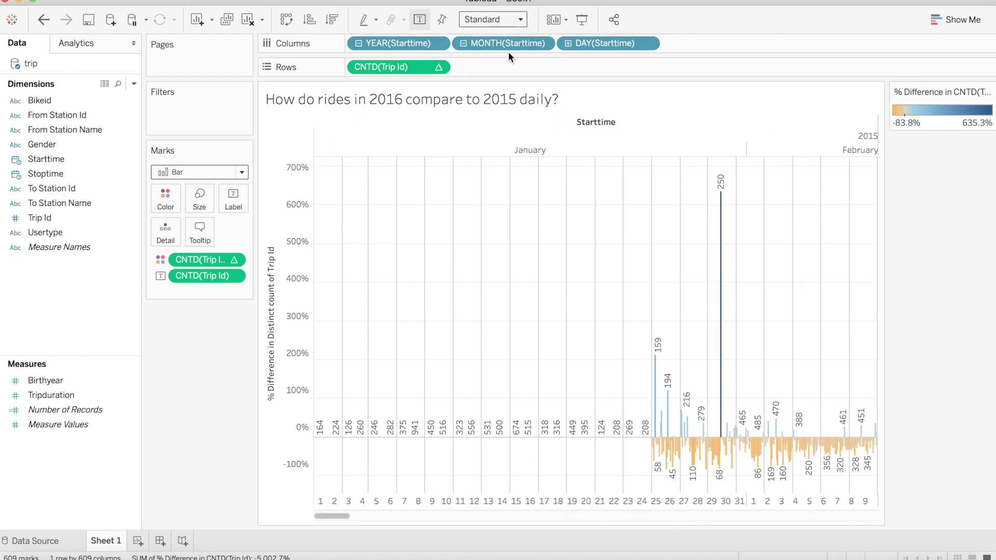
pyautogui.hscroll(10, 534, 312)
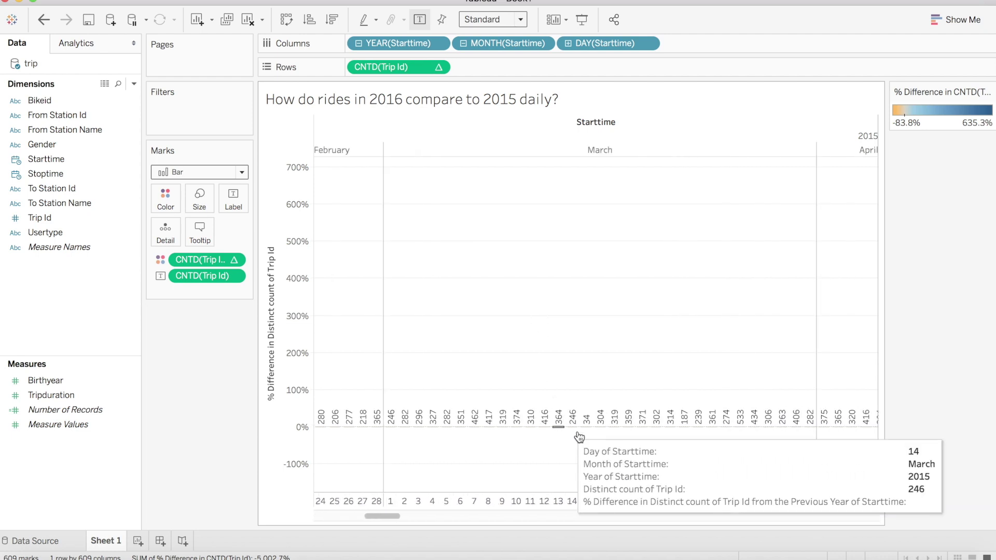
pyautogui.moveTo(589, 430)
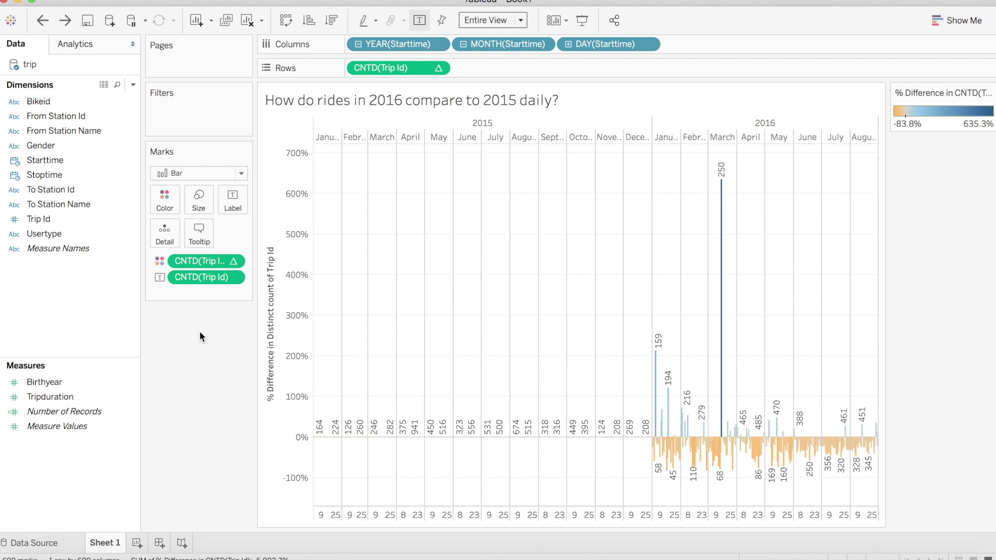
# - Hide the 2015 columns so the chart shows only the January–August 2016 daily bars
pyautogui.rightClick(484, 123)
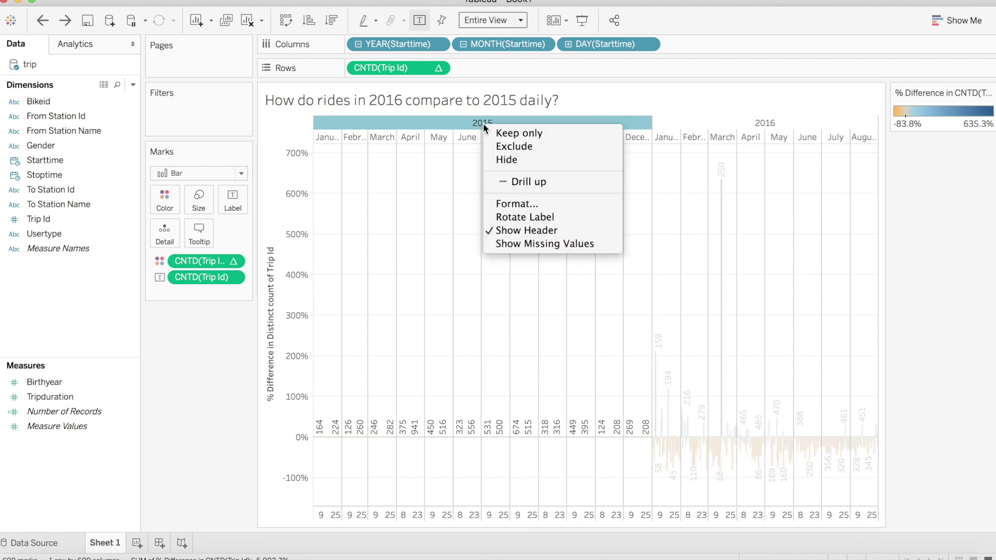
pyautogui.click(495, 161)
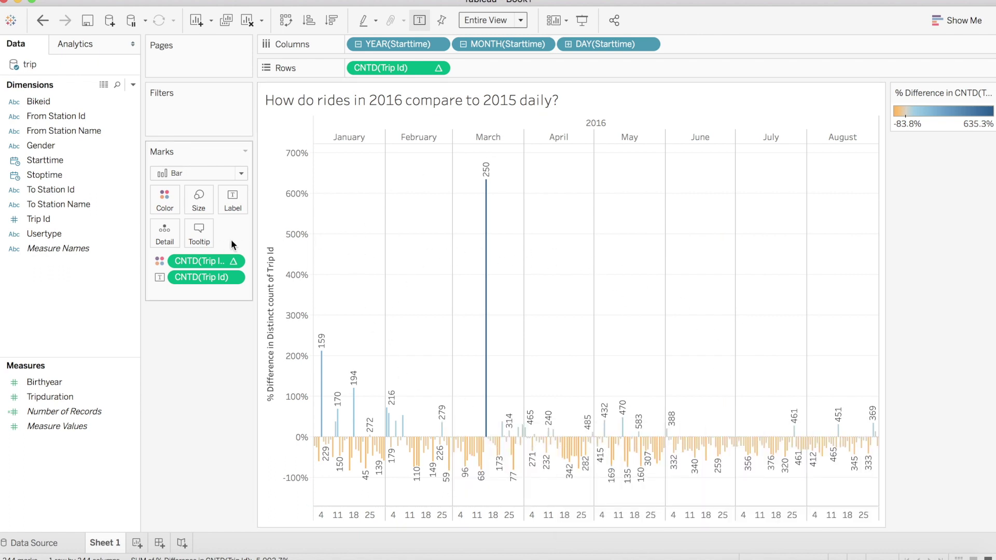
pyautogui.click(205, 236)
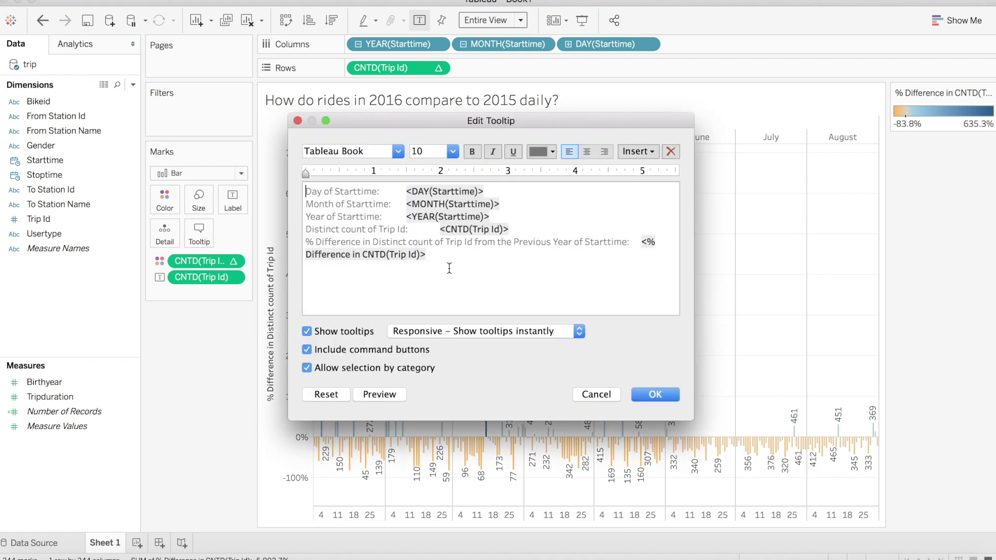
# - Replace the tooltip text with '<month> <day>, <year> saw <distinct trip count> bike rides taken.'
pyautogui.moveTo(449, 268); pyautogui.dragTo(303, 174)
pyautogui.press('BackSpace')
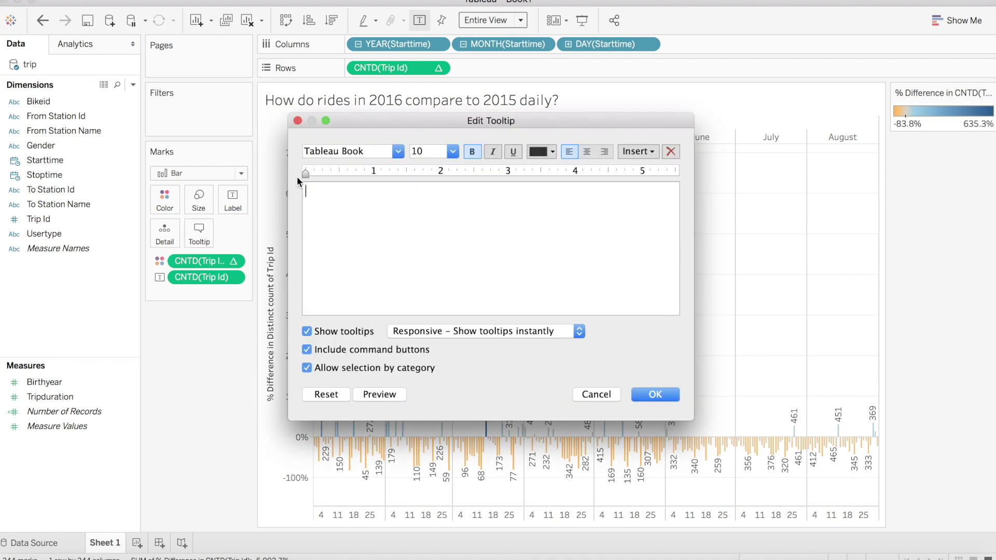
pyautogui.click(637, 151)
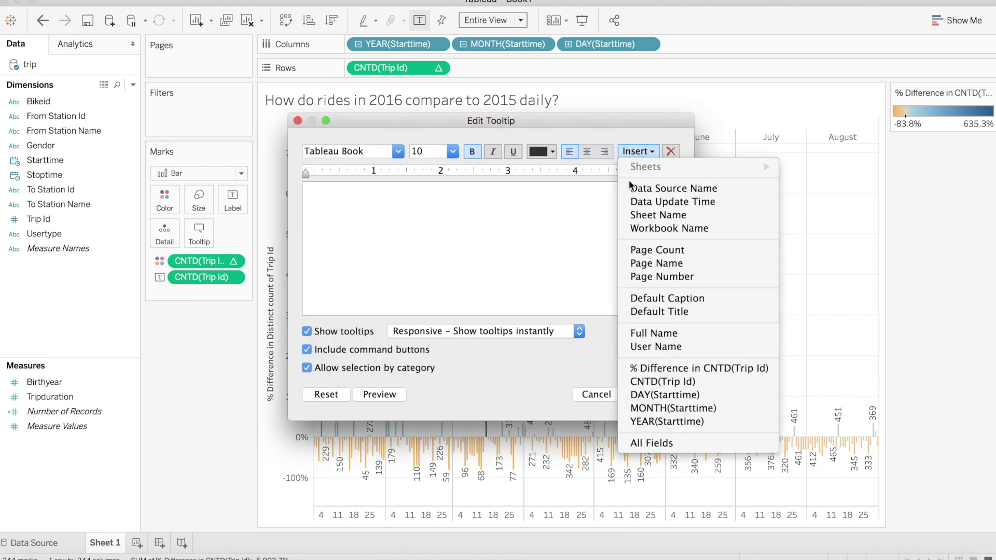
pyautogui.click(639, 408)
pyautogui.click(639, 151)
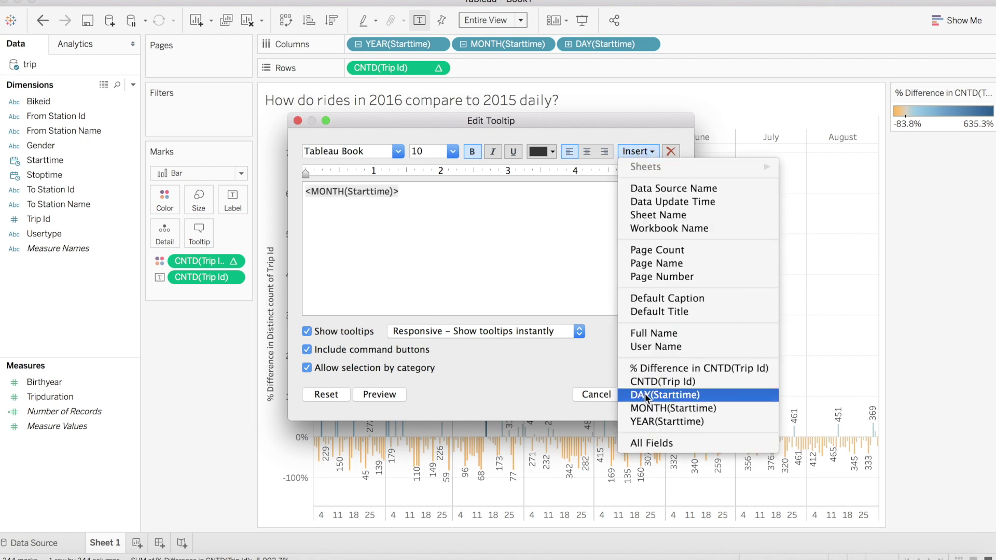
pyautogui.click(644, 395)
pyautogui.write(',')
pyautogui.click(638, 151)
pyautogui.click(644, 421)
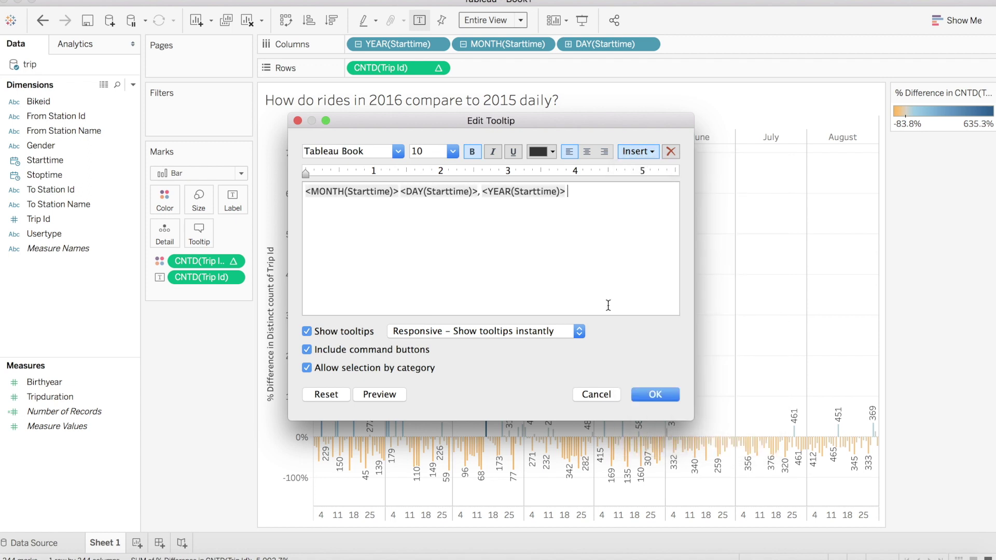
pyautogui.write('saw')
pyautogui.click(636, 151)
pyautogui.click(644, 382)
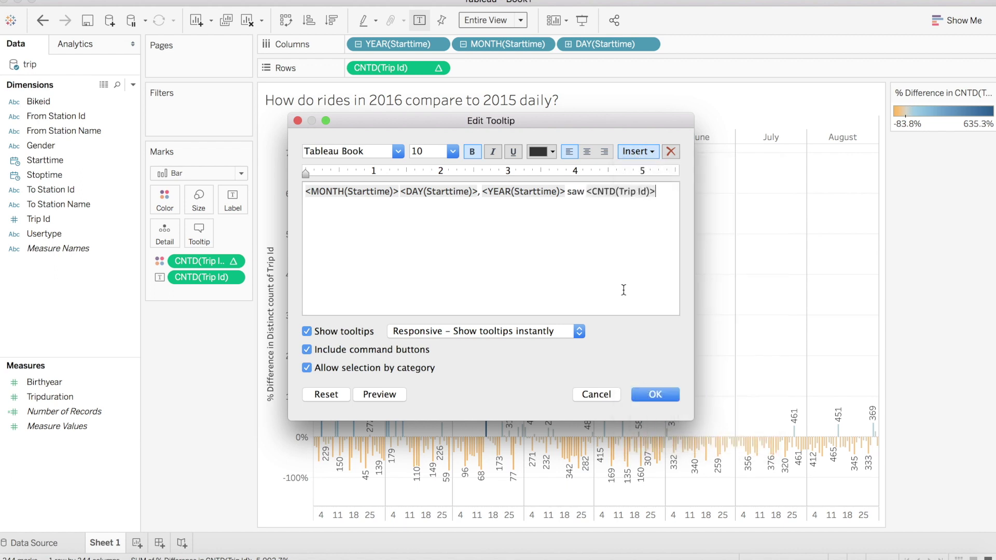
pyautogui.write('bike rides taken.')
# - Add a second line 'This was a <percent difference> change from the previous year', centred
pyautogui.press('Return')
pyautogui.write('This was a')
pyautogui.click(638, 151)
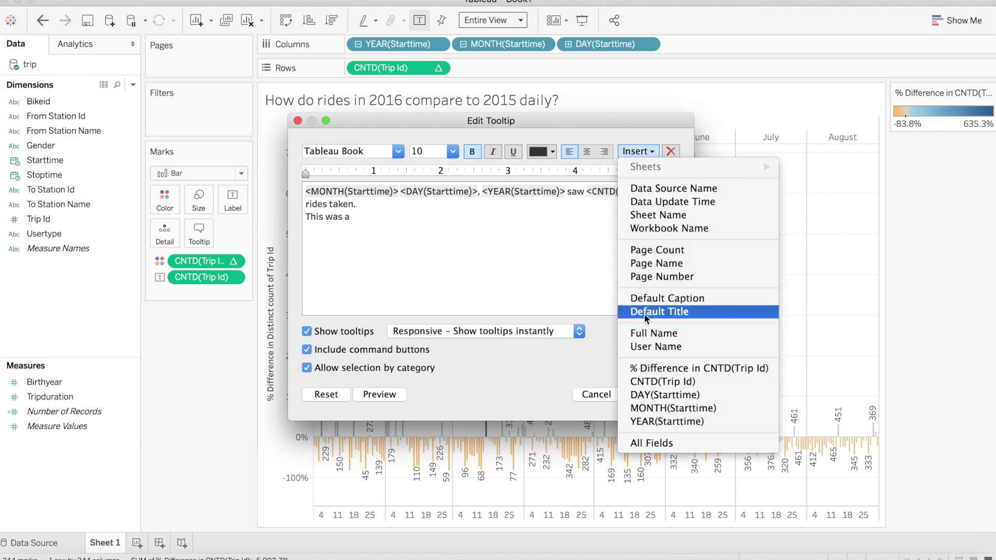
pyautogui.click(644, 371)
pyautogui.write('change from')
pyautogui.write(' the previous year')
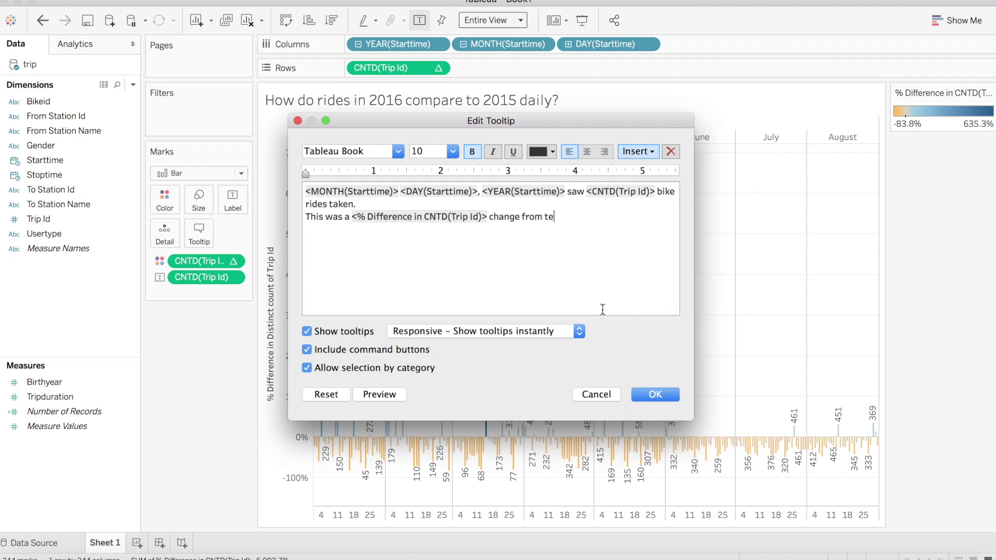
pyautogui.moveTo(602, 309); pyautogui.dragTo(521, 166)
pyautogui.click(587, 151)
pyautogui.click(655, 395)
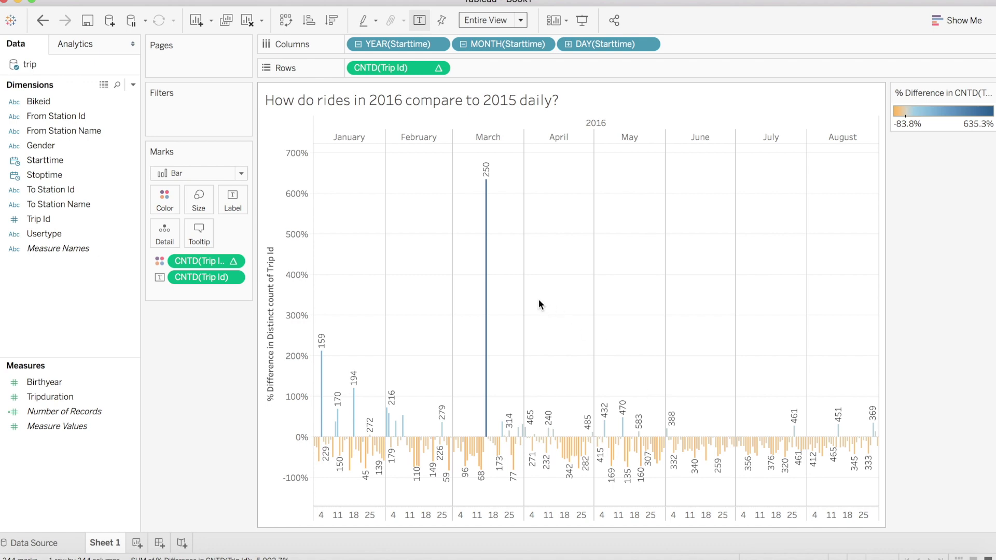
pyautogui.moveTo(487, 283)
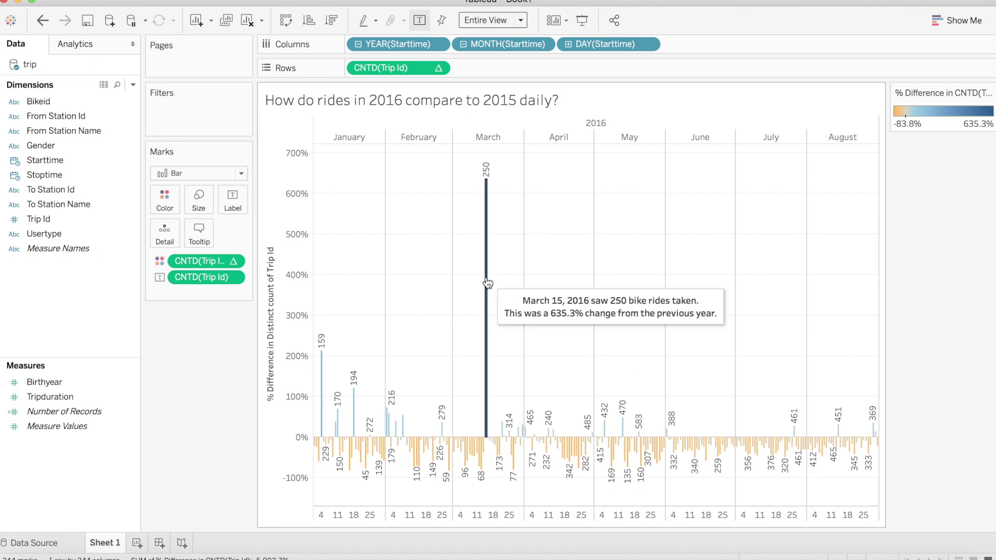